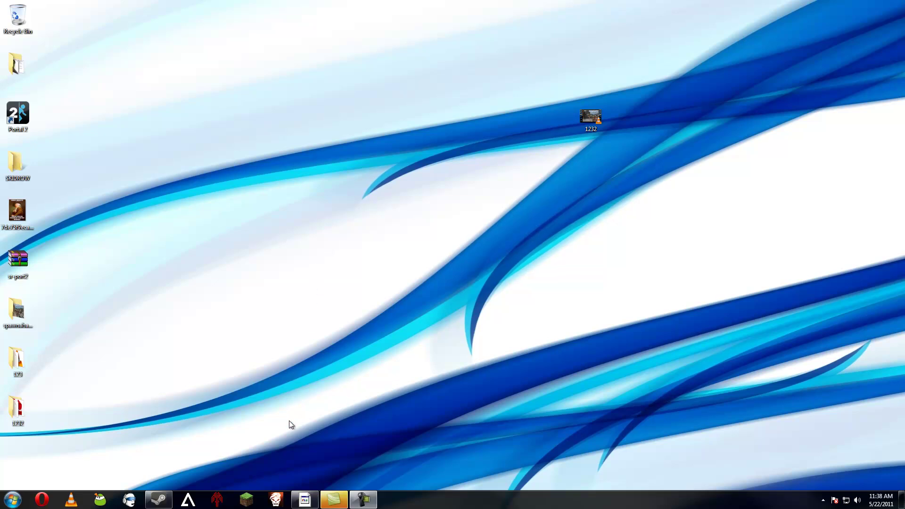
# - Restore the Fraps window, centre it on screen, and show its FPS benchmark settings
pyautogui.click(305, 499)
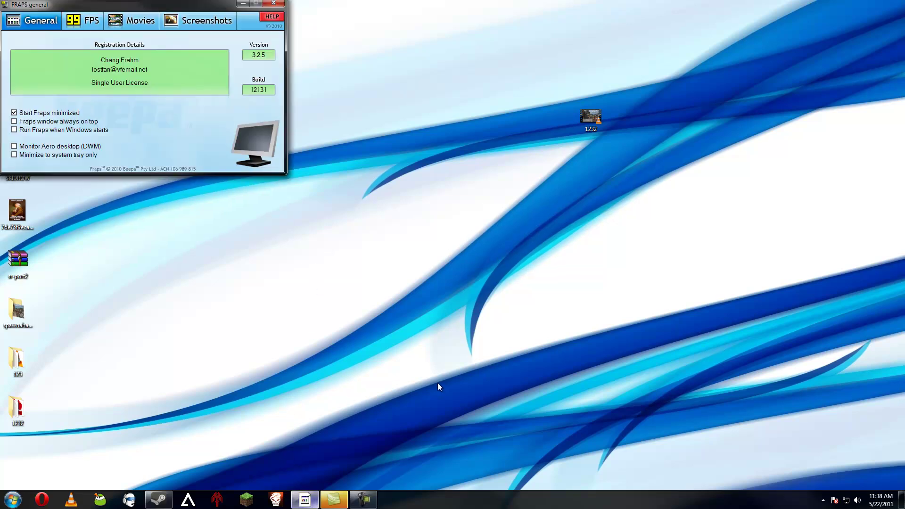
pyautogui.moveTo(148, 4); pyautogui.dragTo(484, 176)
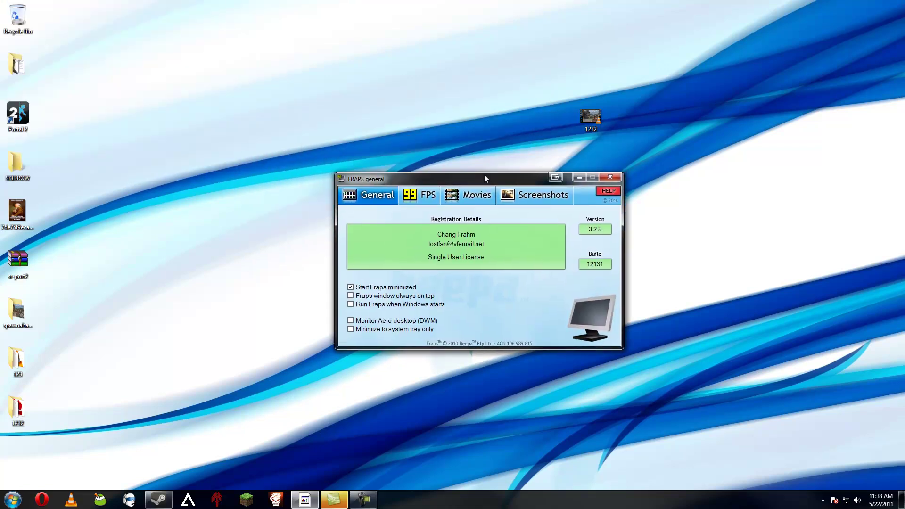
pyautogui.click(429, 197)
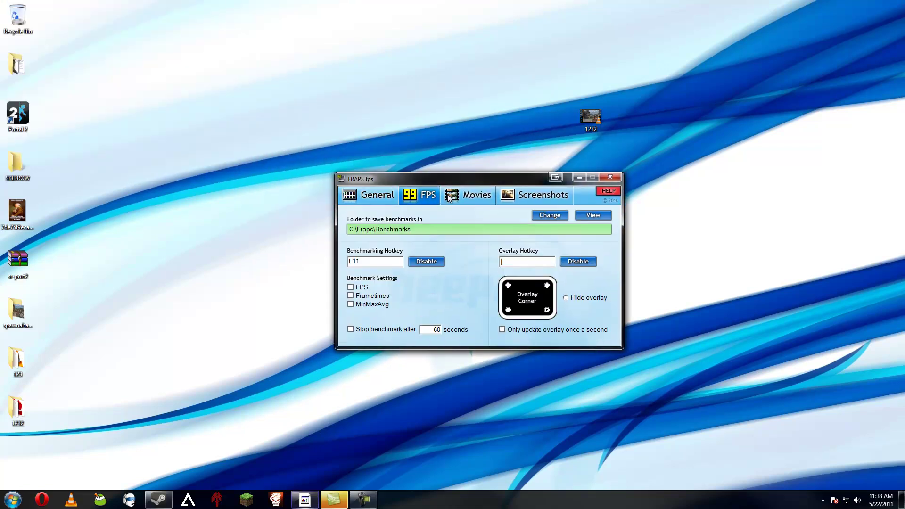
# - Review the Fraps Movies, Screenshots and General settings, then minimize Fraps
pyautogui.click(472, 198)
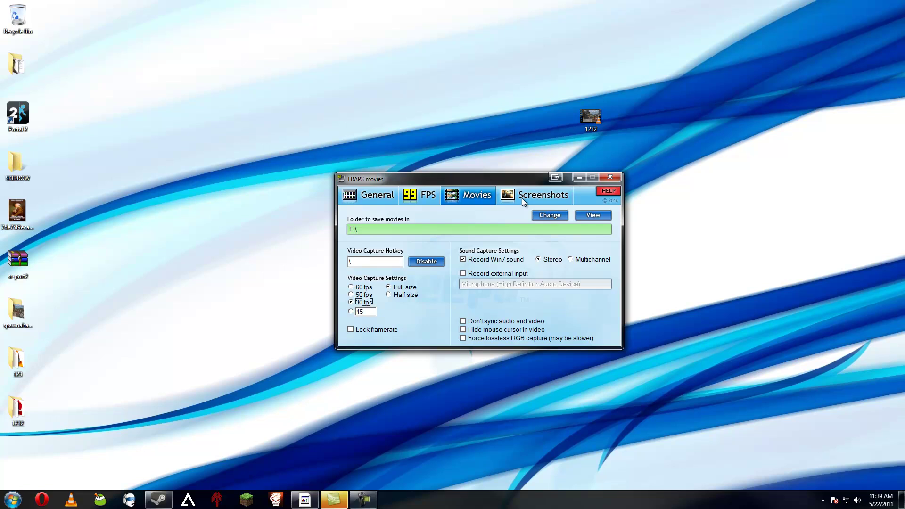
pyautogui.moveTo(462, 180)
pyautogui.mouseDown()
pyautogui.moveTo(477, 174)
pyautogui.moveTo(460, 182)
pyautogui.mouseUp()
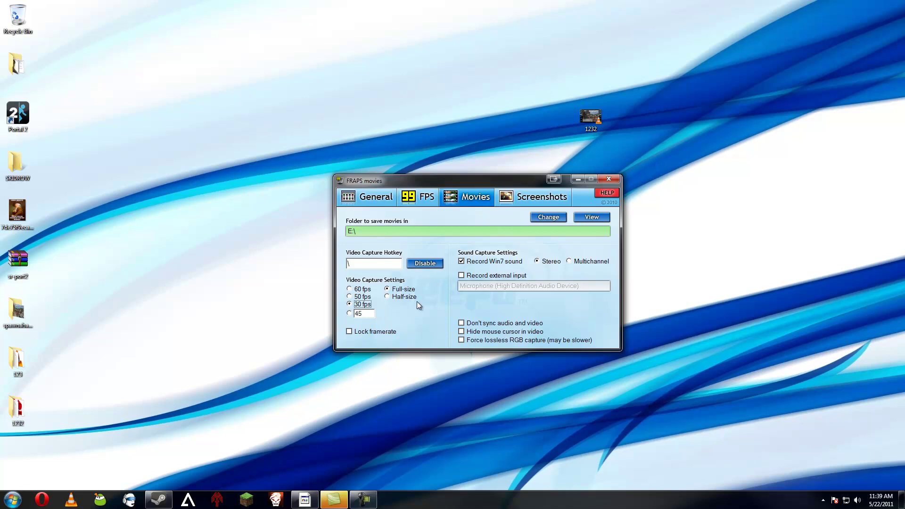
pyautogui.click(509, 202)
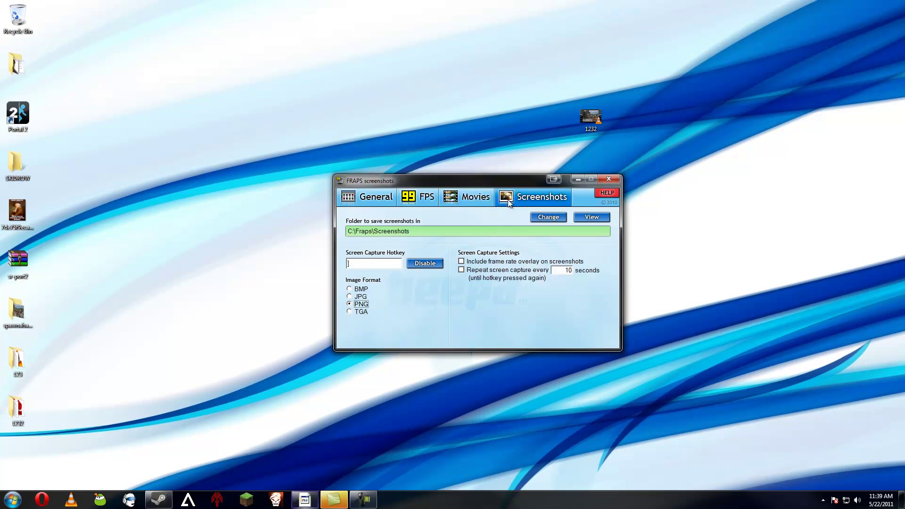
pyautogui.click(470, 198)
pyautogui.click(390, 200)
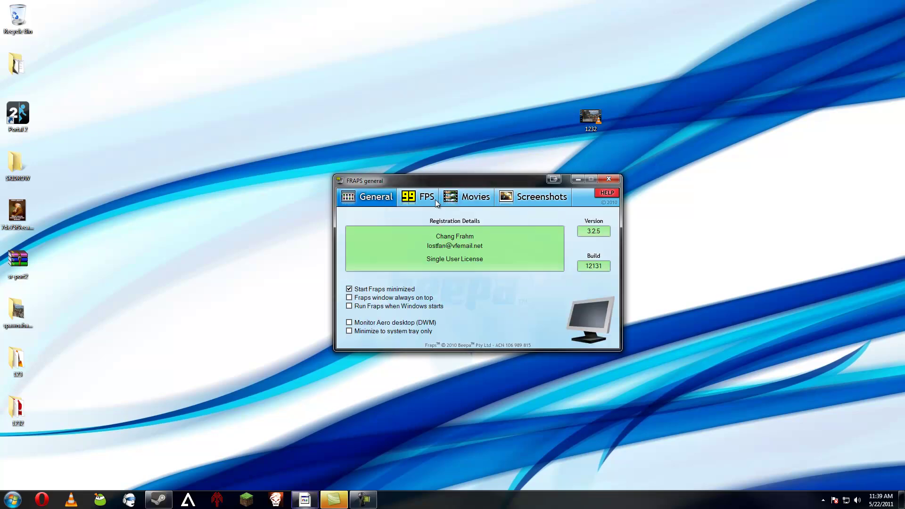
pyautogui.click(452, 199)
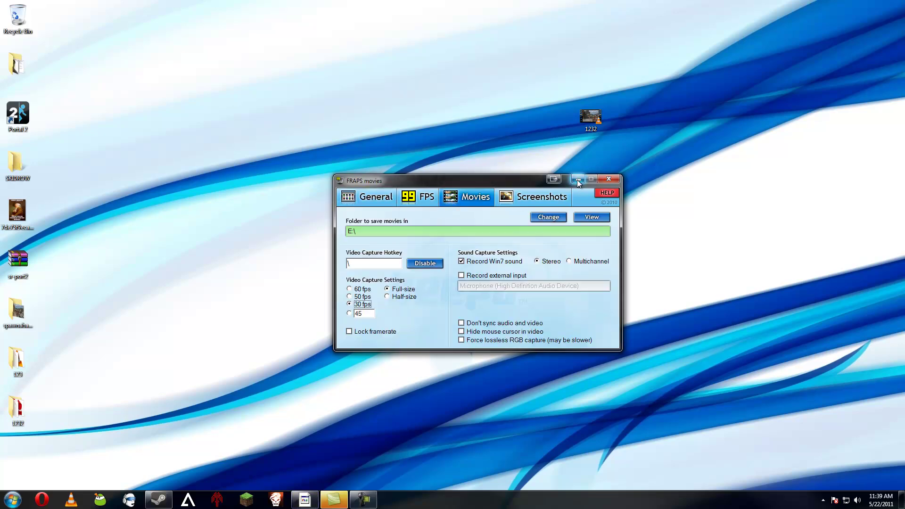
pyautogui.click(577, 179)
# - Import Shitmarker1.avi from drive E: into Camtasia and drag it onto the timeline
pyautogui.click(337, 499)
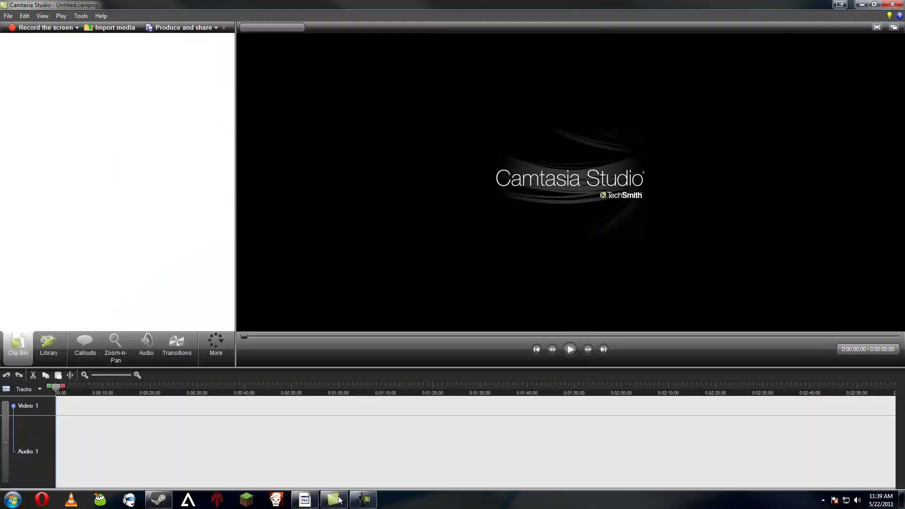
pyautogui.click(132, 28)
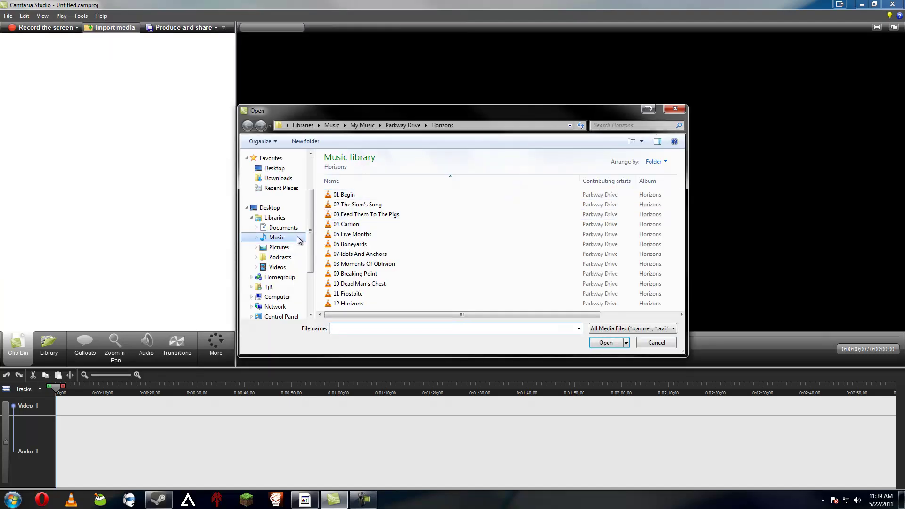
pyautogui.scroll(-2, 297, 213)
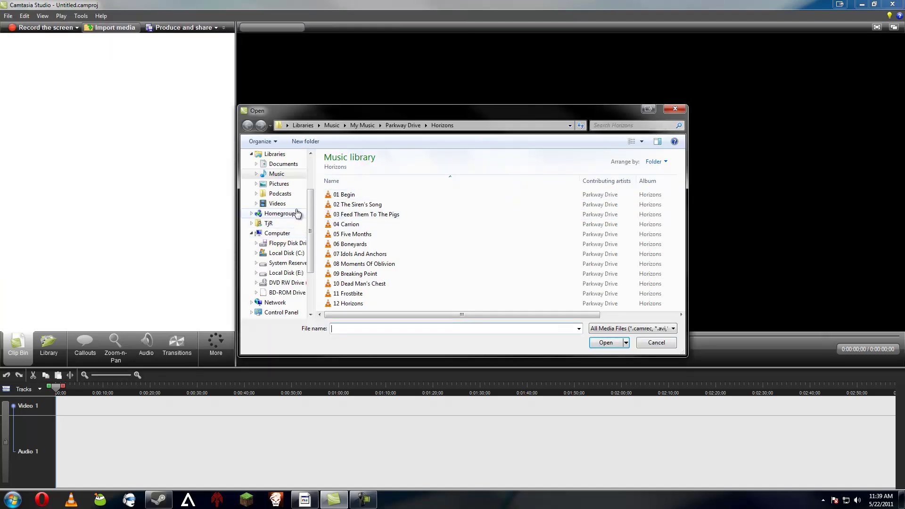
pyautogui.click(285, 273)
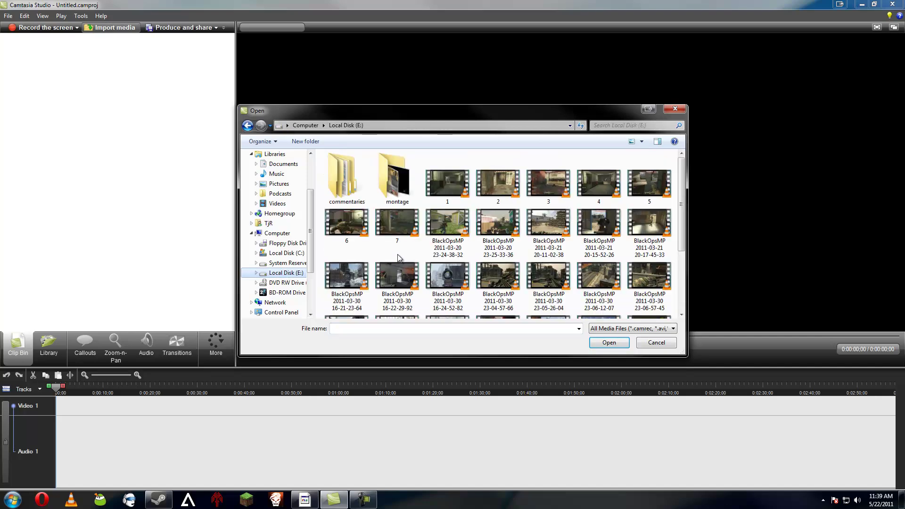
pyautogui.click(449, 215)
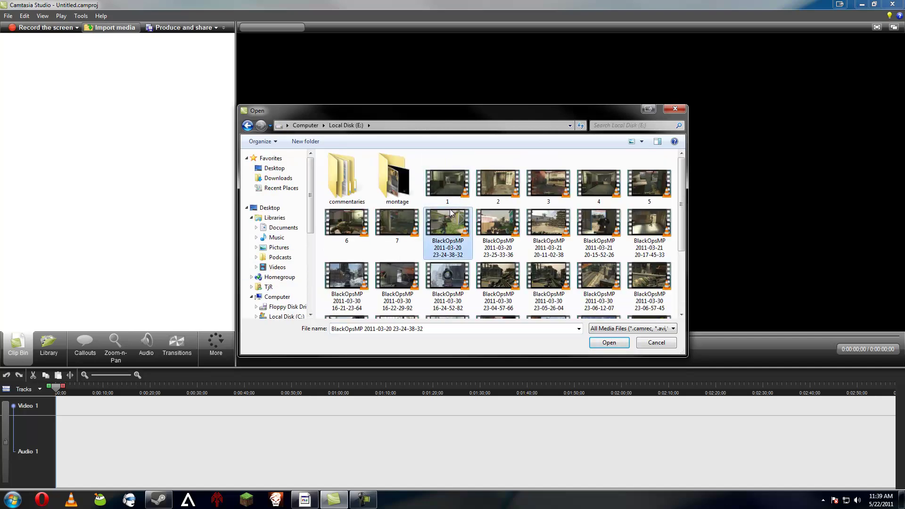
pyautogui.scroll(-2, 451, 219)
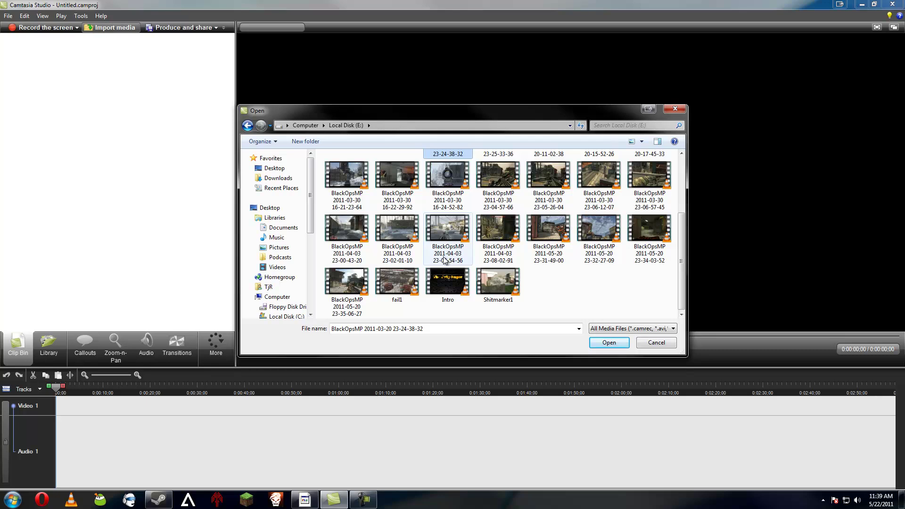
pyautogui.click(504, 282)
pyautogui.click(603, 344)
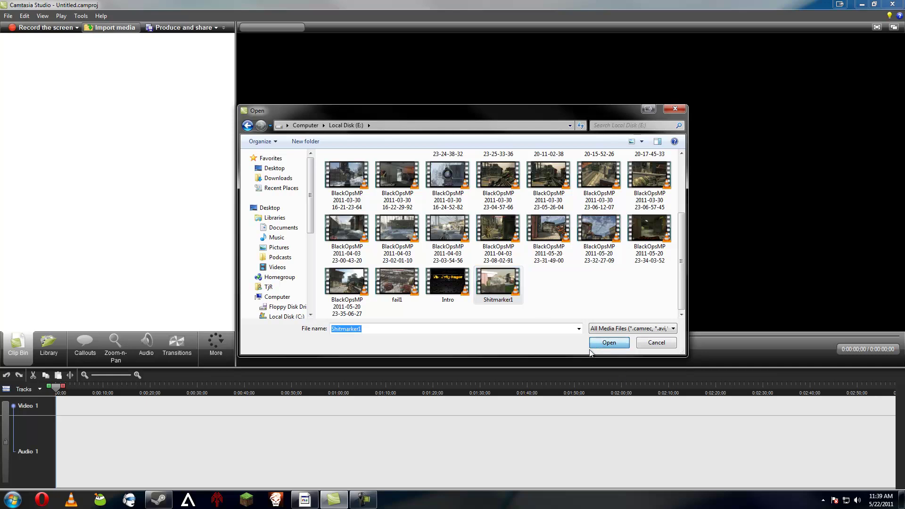
pyautogui.moveTo(27, 66); pyautogui.dragTo(100, 424)
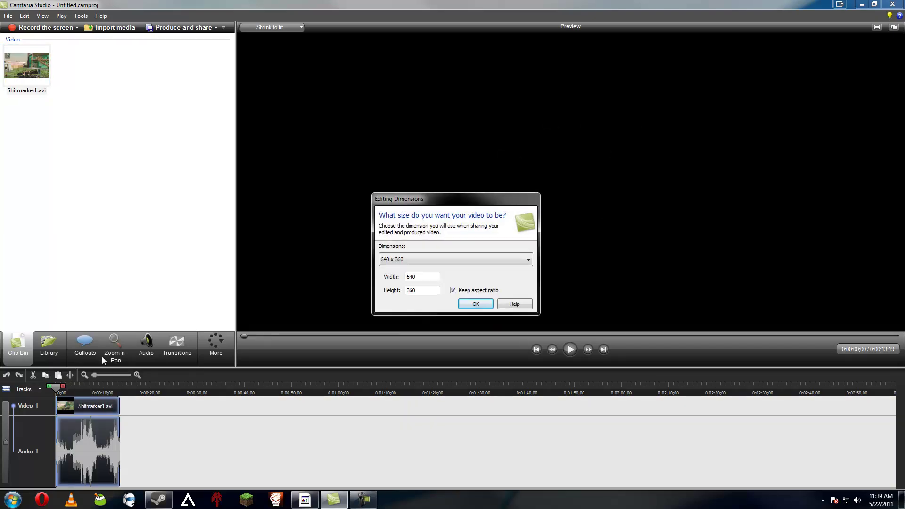
# - Choose the 1920 x 1080 preset for editing dimensions, confirm, and close the recommendation tip
pyautogui.click(463, 261)
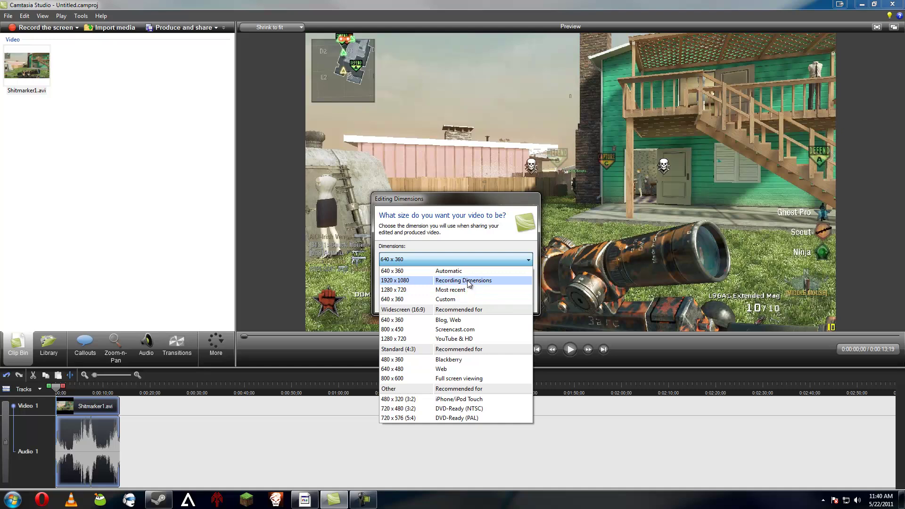
pyautogui.click(469, 280)
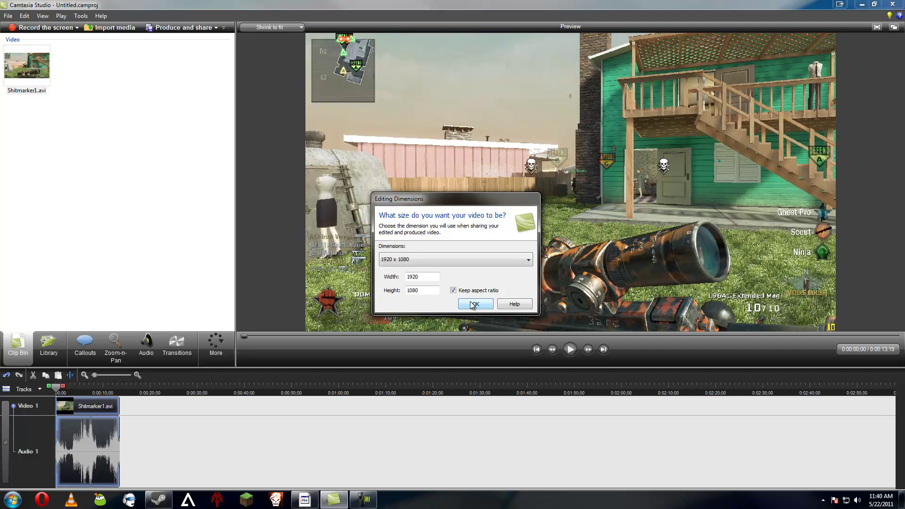
pyautogui.click(473, 304)
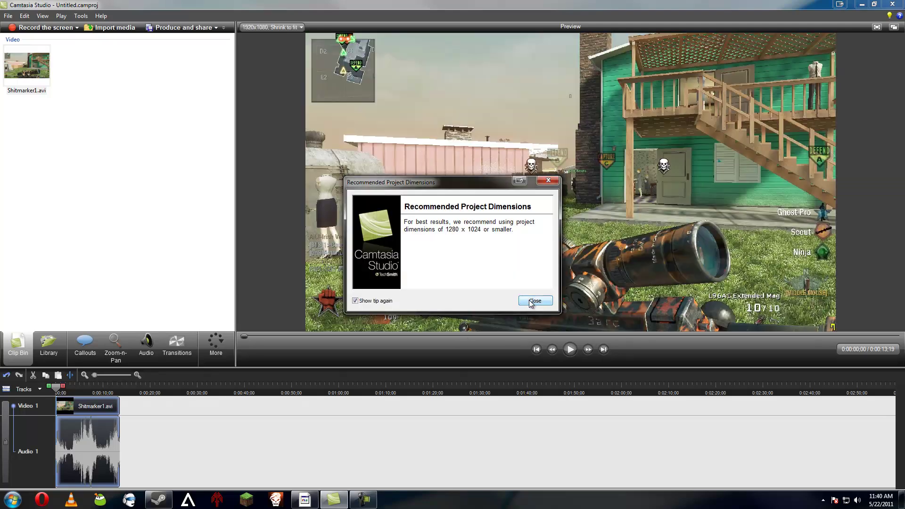
pyautogui.click(531, 301)
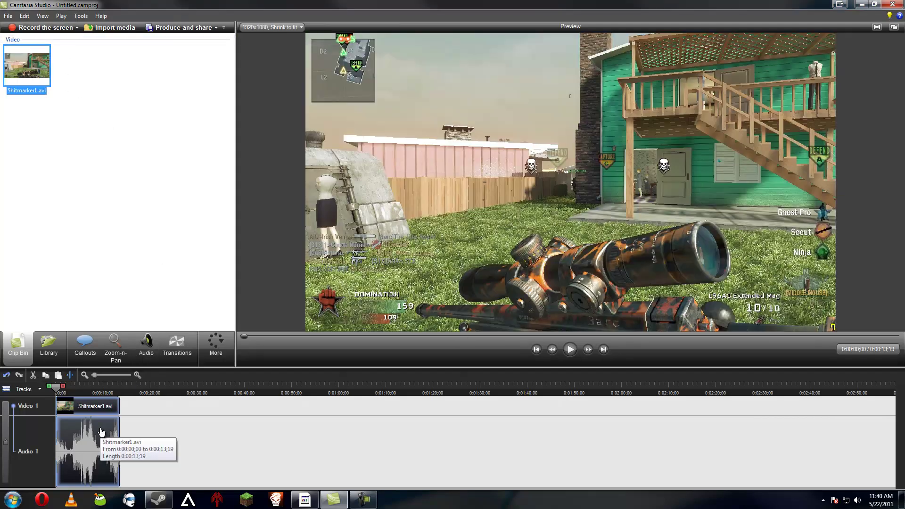
# - Open Audio editing for the gameplay clip and drag its volume line down toward 82%
pyautogui.click(110, 406)
pyautogui.click(139, 350)
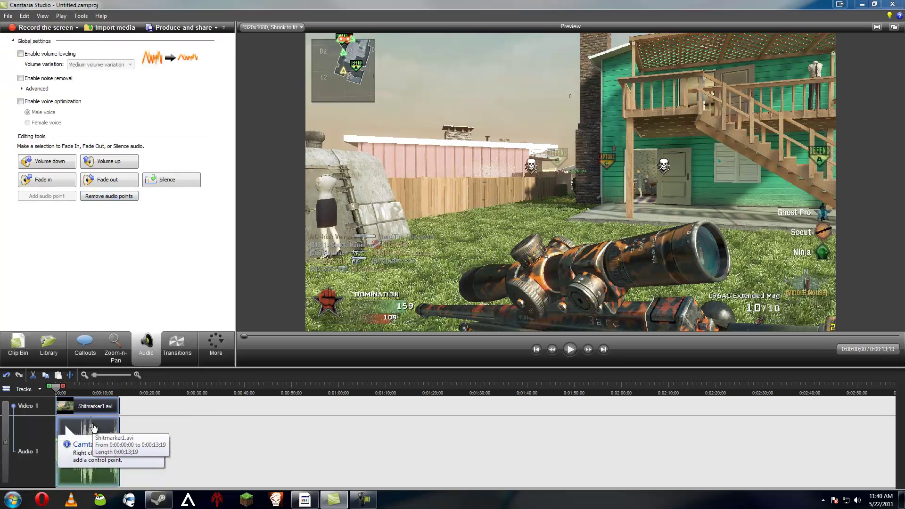
pyautogui.click(109, 447)
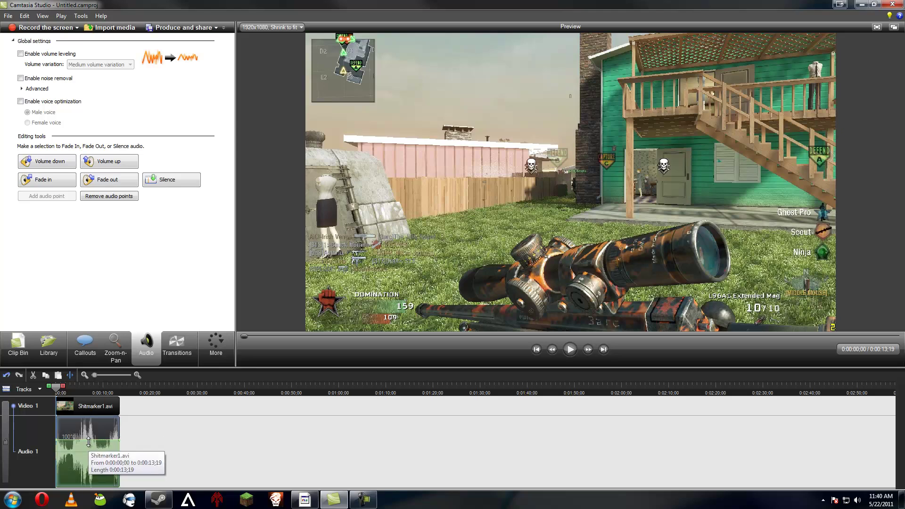
pyautogui.moveTo(89, 440); pyautogui.dragTo(90, 451)
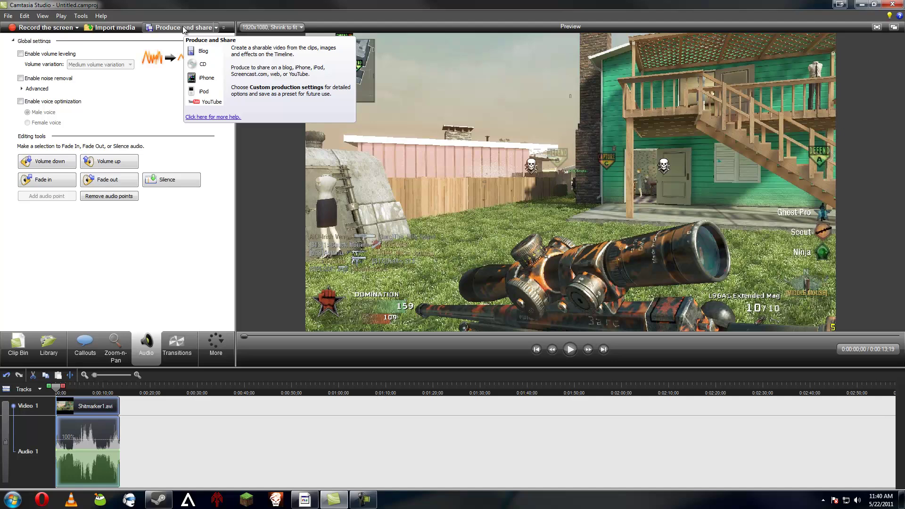
# - Start Produce and share with the Web MP4 preset
pyautogui.click(184, 30)
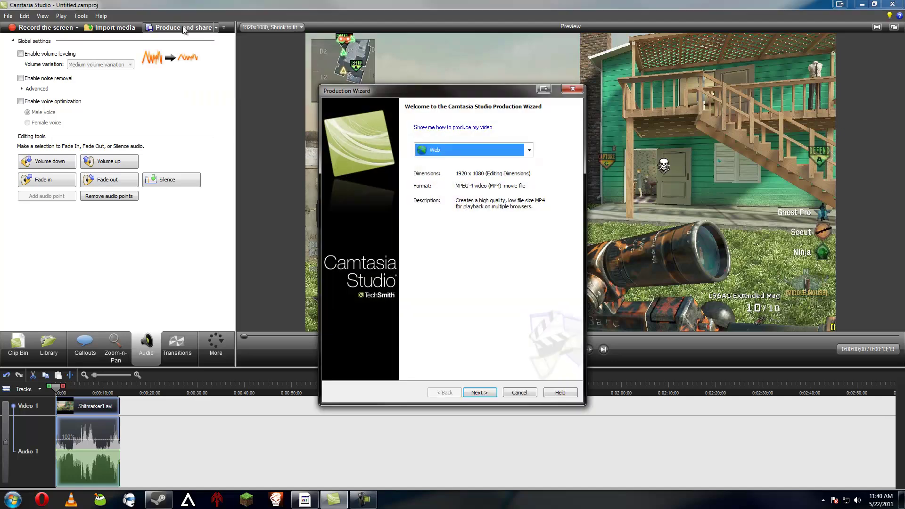
pyautogui.click(514, 156)
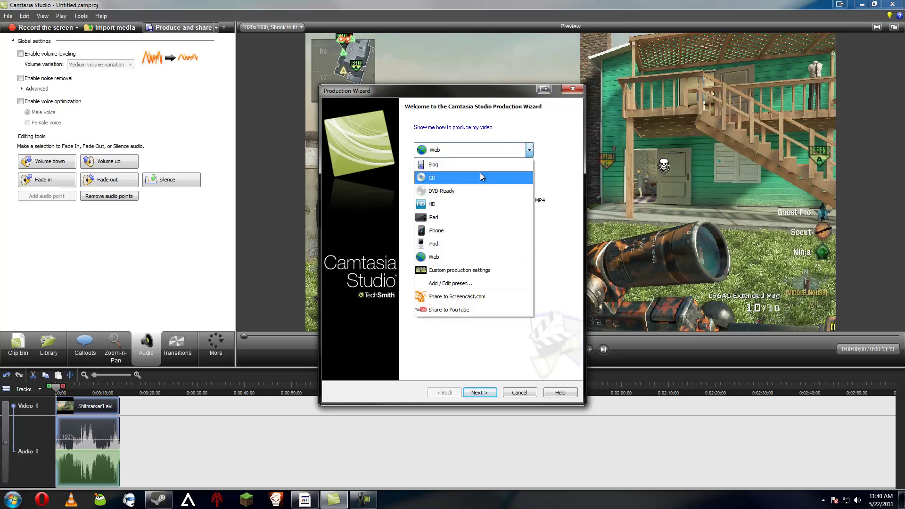
pyautogui.click(443, 257)
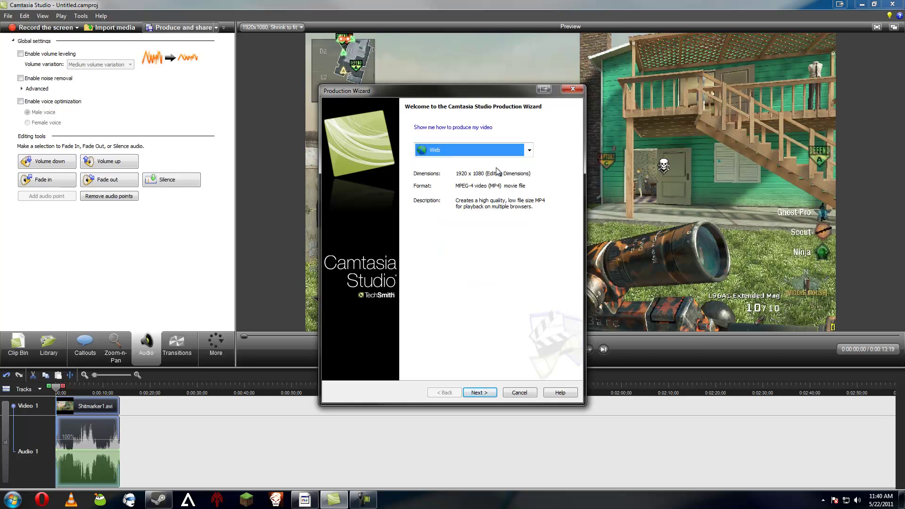
pyautogui.click(473, 393)
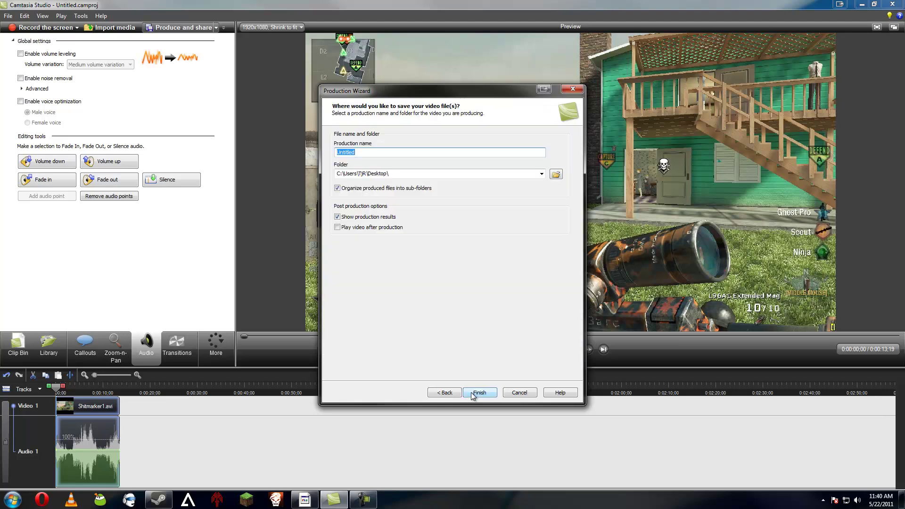
# - Name the production 123222 instead of overwriting the existing 123 files
pyautogui.write('123')
pyautogui.click(487, 394)
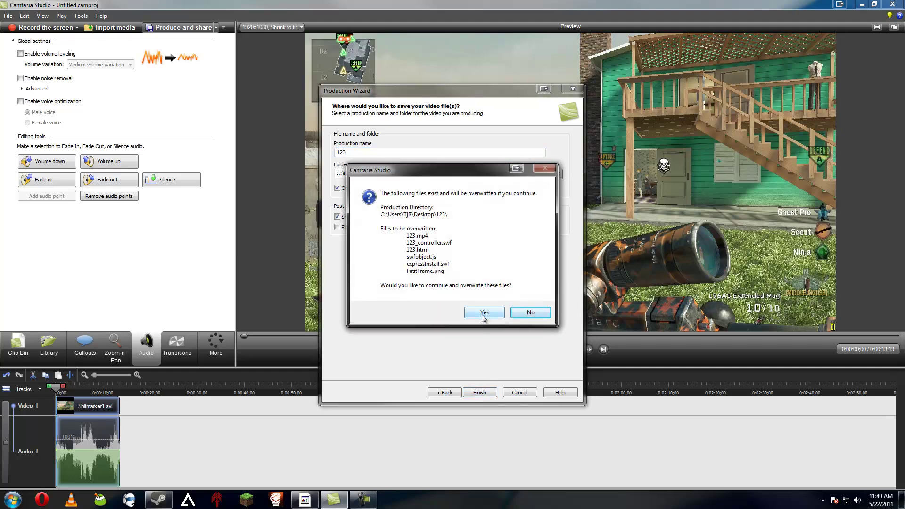
pyautogui.click(527, 313)
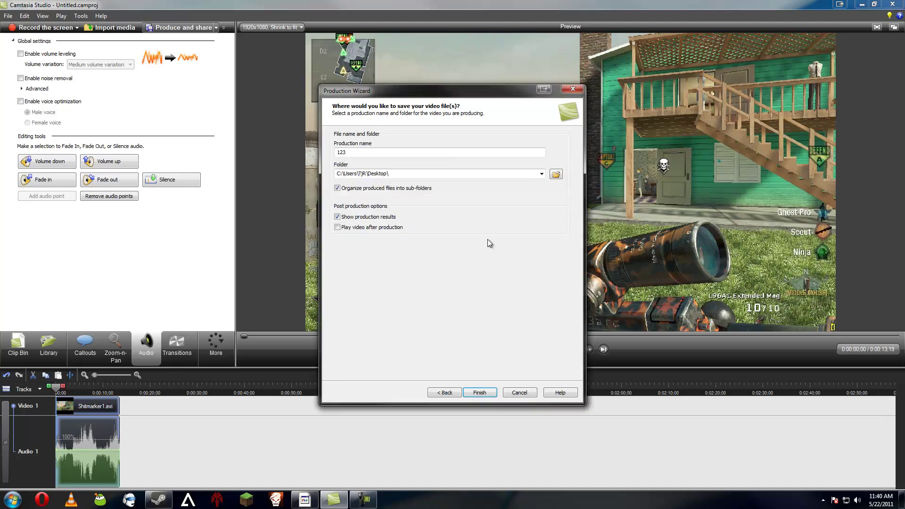
pyautogui.click(369, 153)
pyautogui.write('222')
# - Render the 123222 web MP4 and watch the finished gameplay playback
pyautogui.click(488, 399)
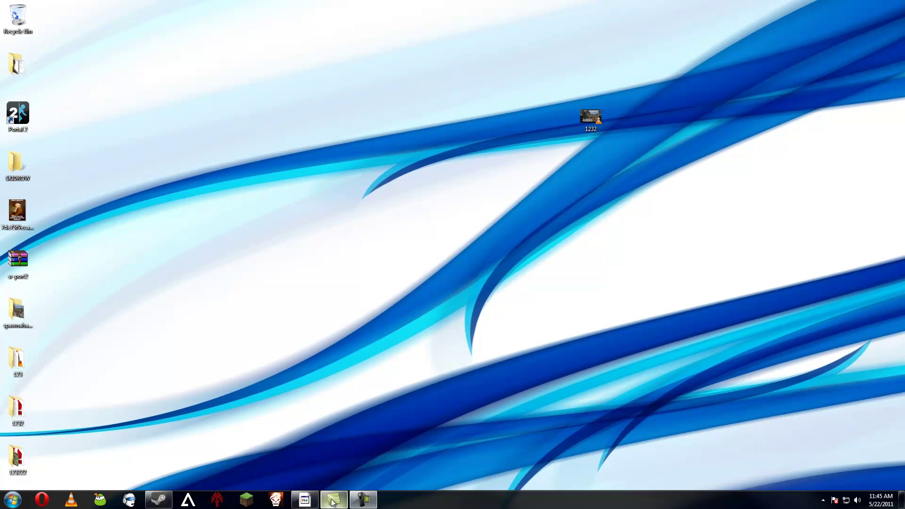
pyautogui.moveTo(334, 501)
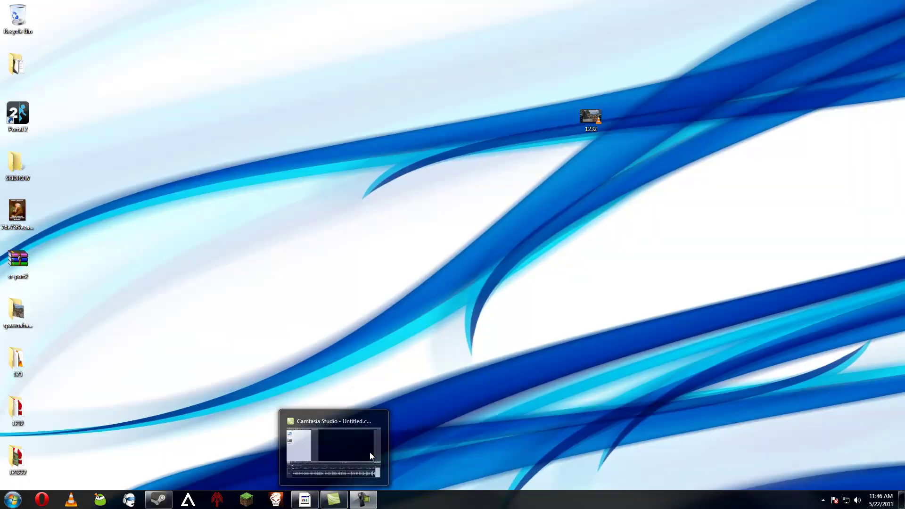
# - Restore Camtasia and scrub the timeline from 0:03:07:07 back to 0:02:11:22
pyautogui.moveTo(363, 433)
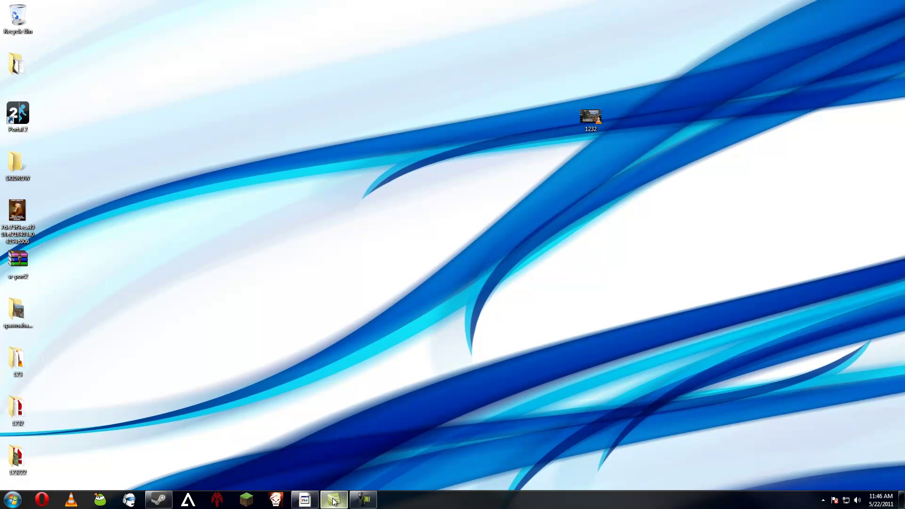
pyautogui.moveTo(333, 501)
pyautogui.click(337, 449)
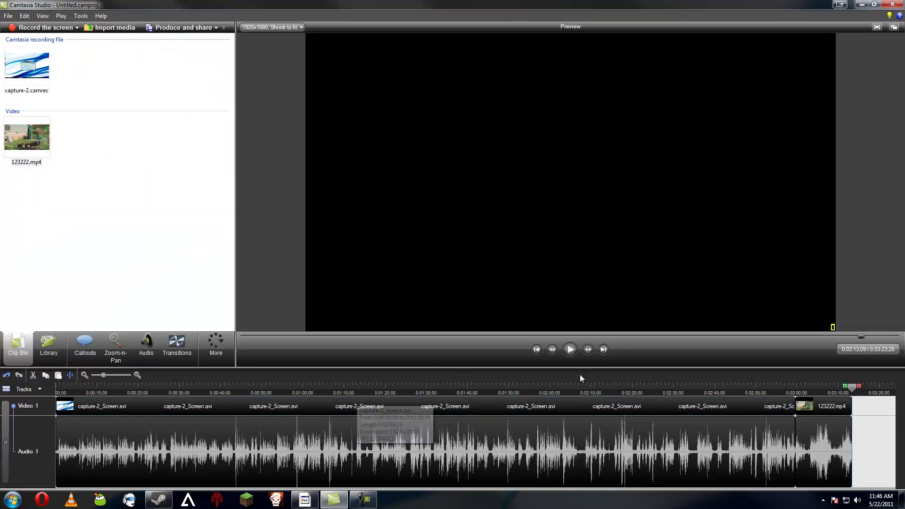
pyautogui.moveTo(851, 386); pyautogui.dragTo(826, 388)
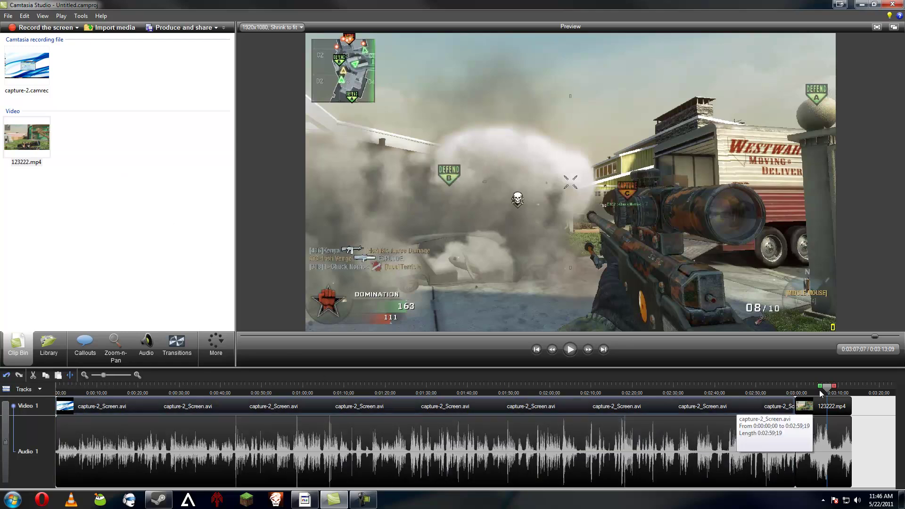
pyautogui.moveTo(828, 386); pyautogui.dragTo(238, 392)
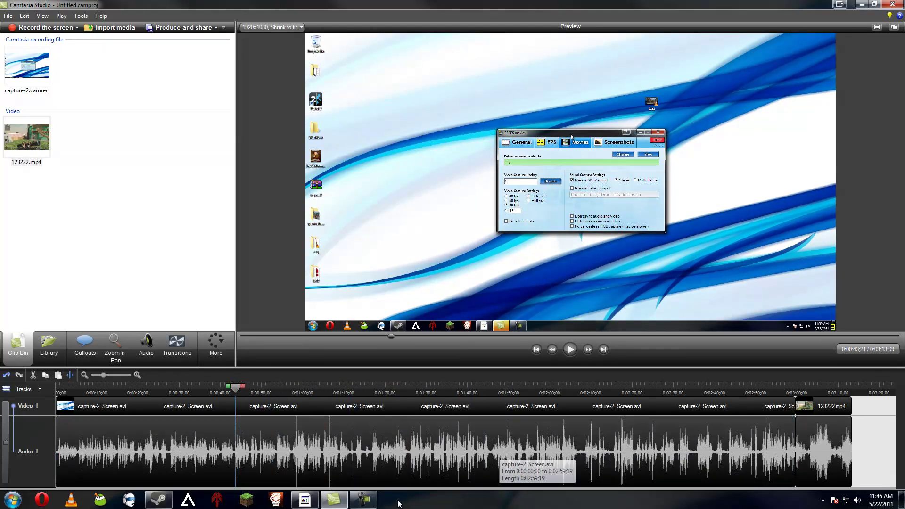